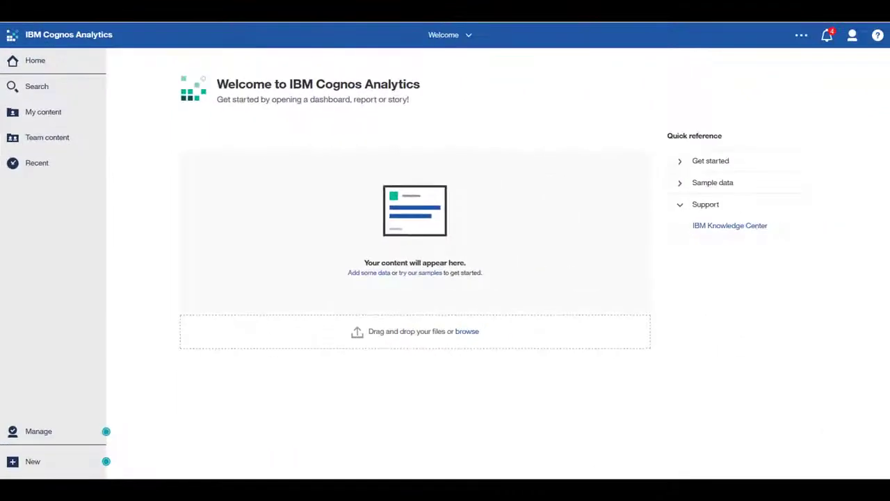
- Upload CAWS Sales History.xlsx from the CAWS Data Files folder, keeping all of its columns selected
key("alt+Tab")
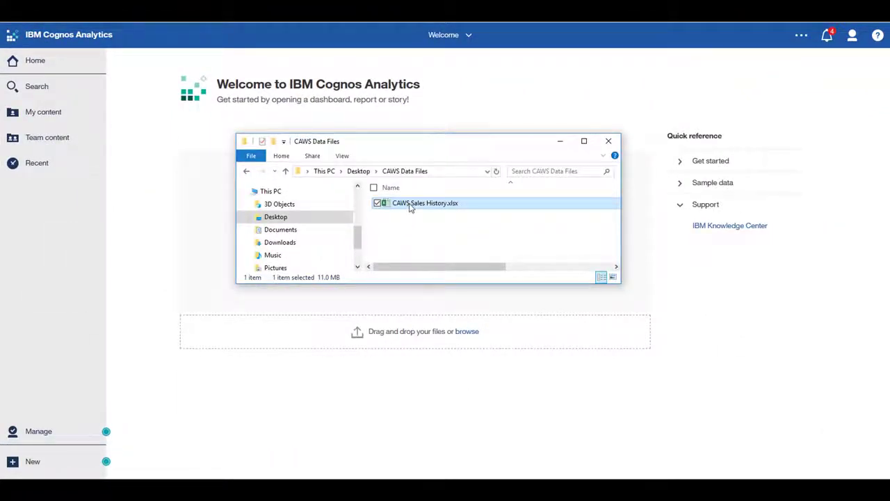
left_click_drag(411, 203, 419, 443)
left_click(560, 143)
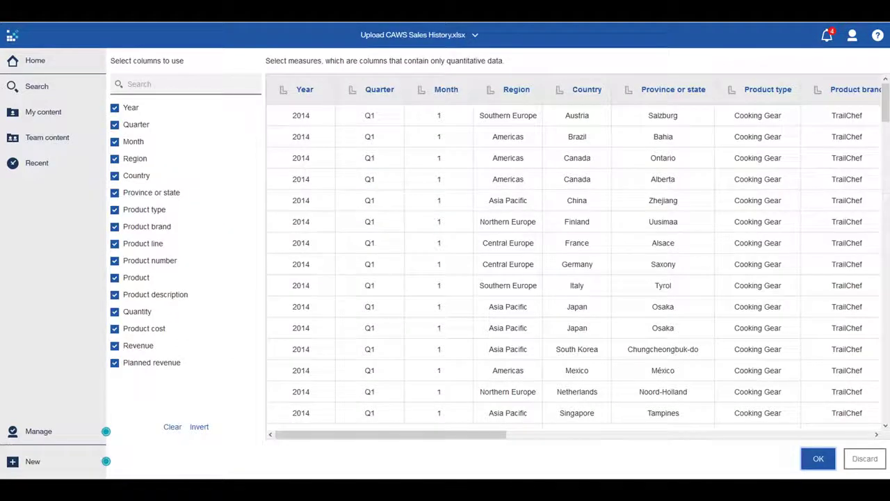
left_click_drag(496, 436, 314, 448)
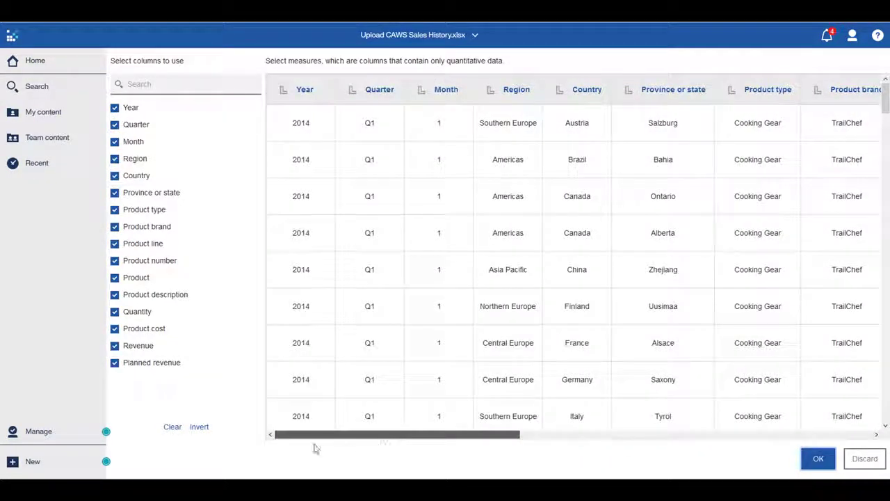
left_click(115, 366)
left_click(114, 366)
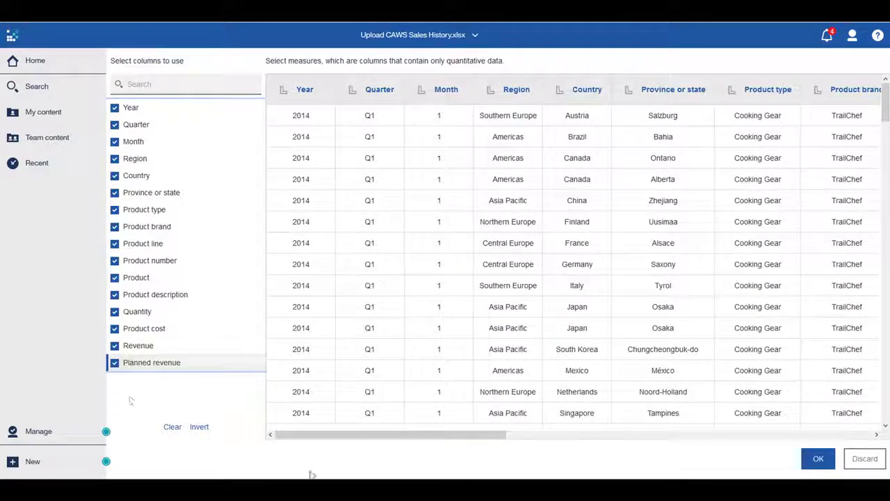
left_click(810, 460)
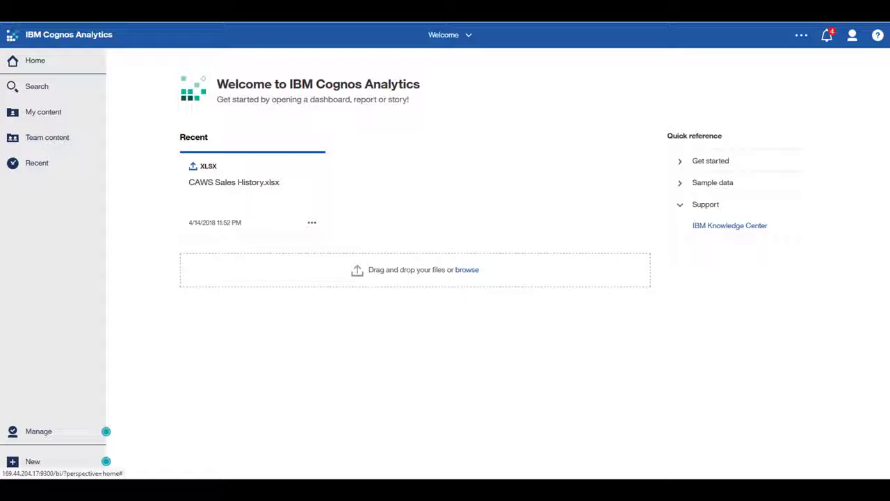
- Create a tabbed dashboard from CAWS Sales History.xlsx using the template with three large areas and four small areas in the upper-right quarter
double_click(247, 184)
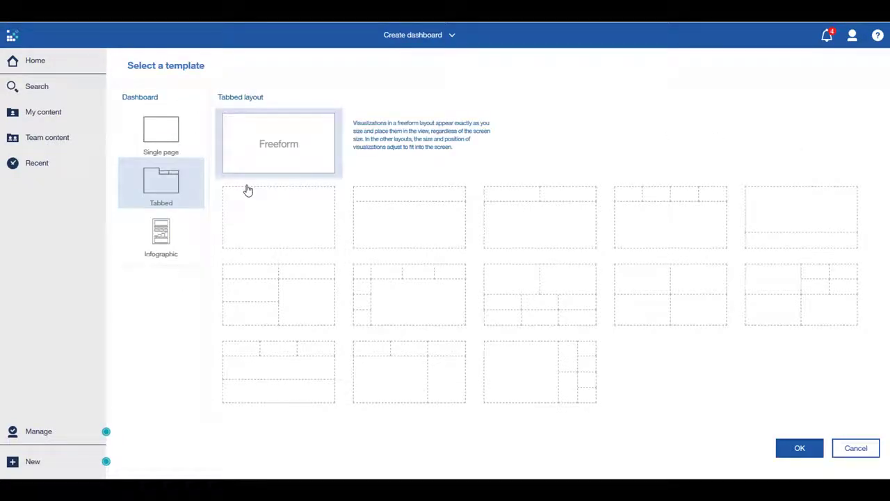
left_click(184, 138)
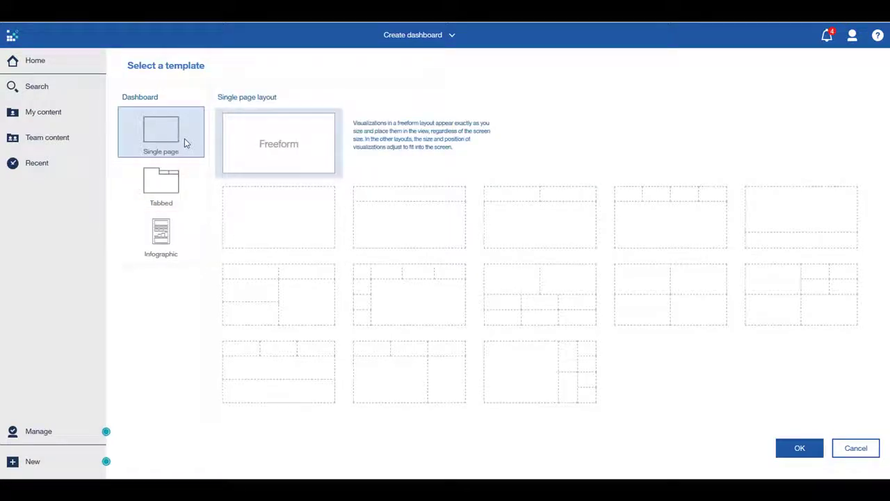
left_click(189, 185)
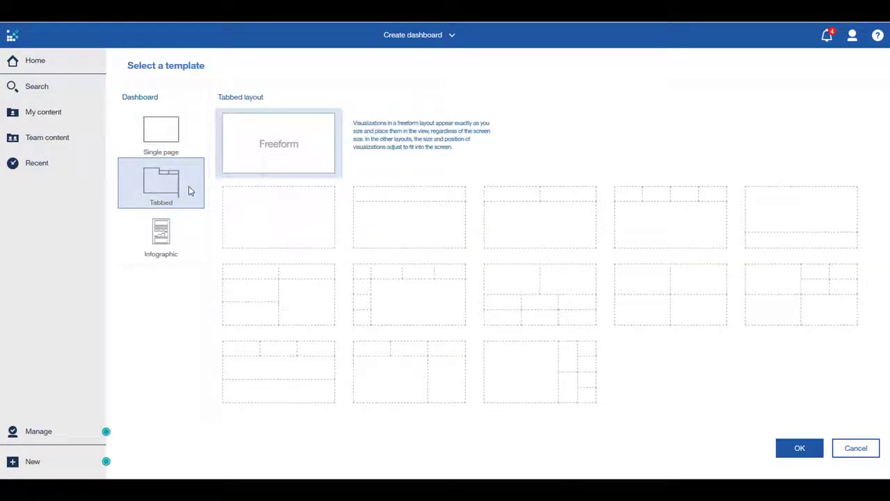
left_click(188, 228)
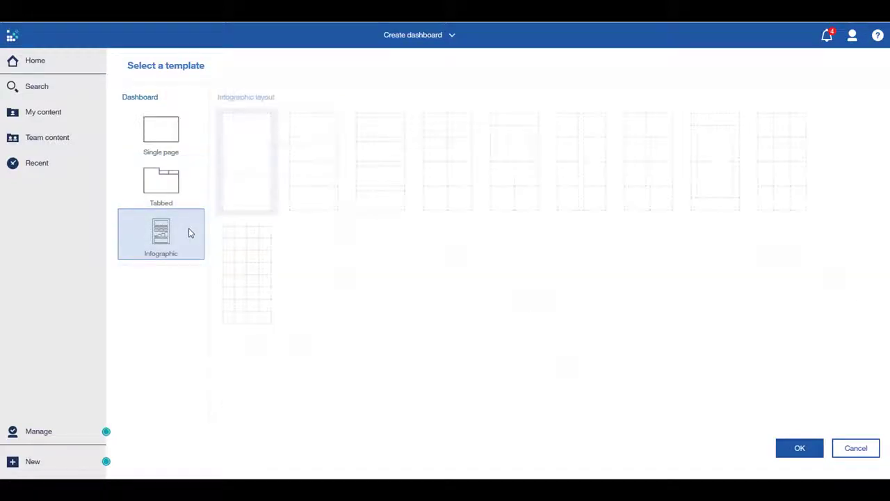
left_click(194, 190)
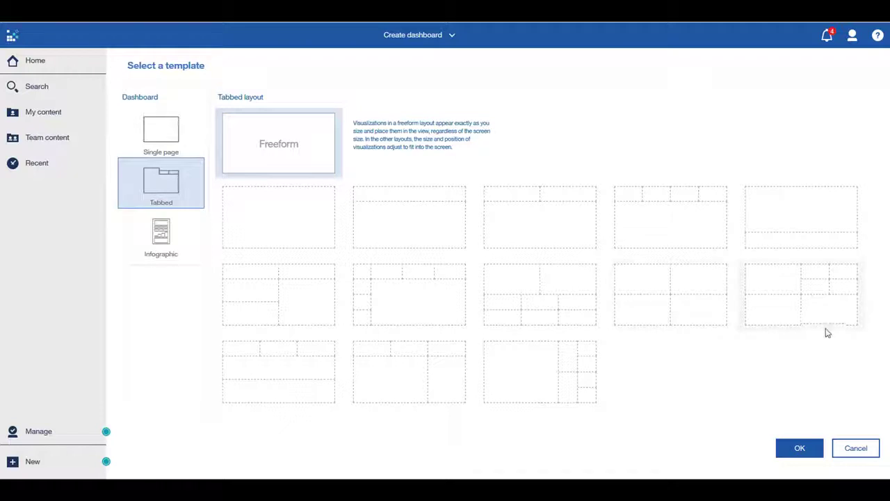
left_click(826, 331)
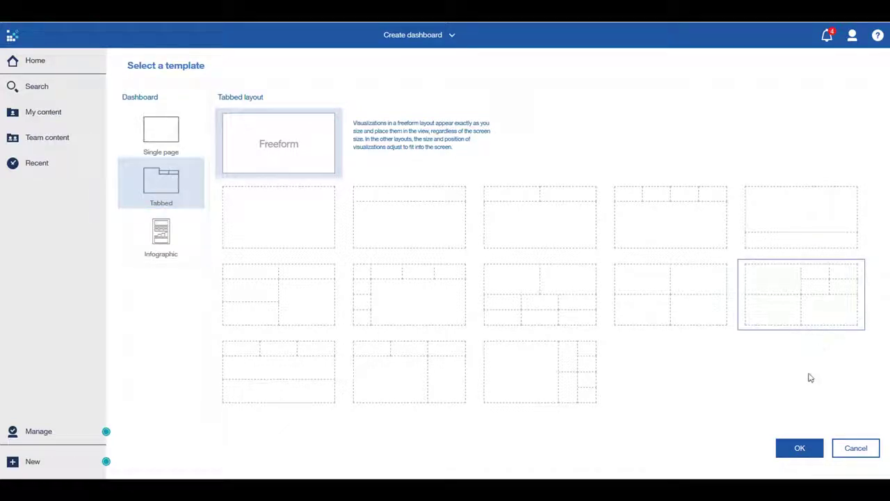
left_click(800, 449)
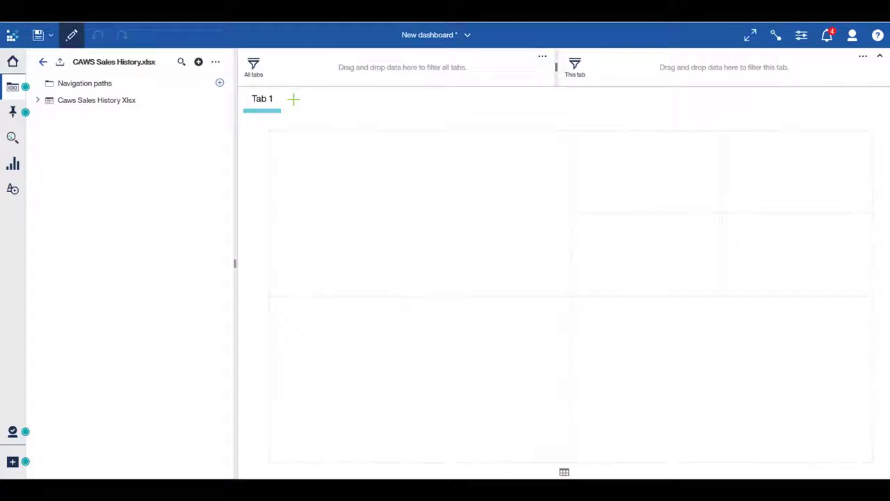
- Place Revenue and Planned revenue from Caws Sales History Xlsx side by side in the upper two small template areas
left_click(38, 102)
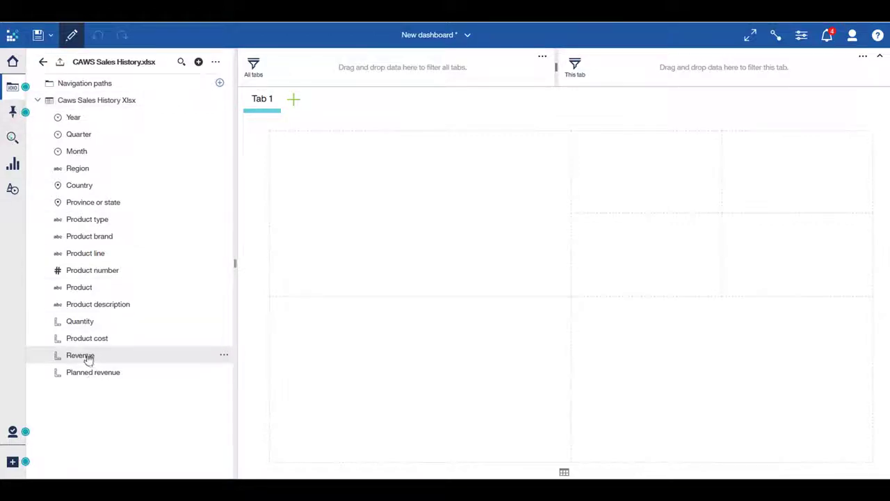
left_click_drag(88, 356, 631, 177)
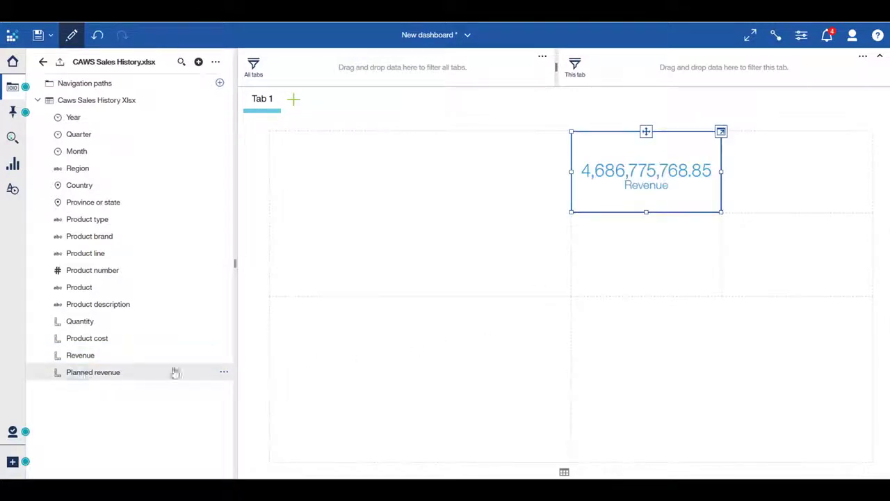
left_click_drag(174, 372, 797, 173)
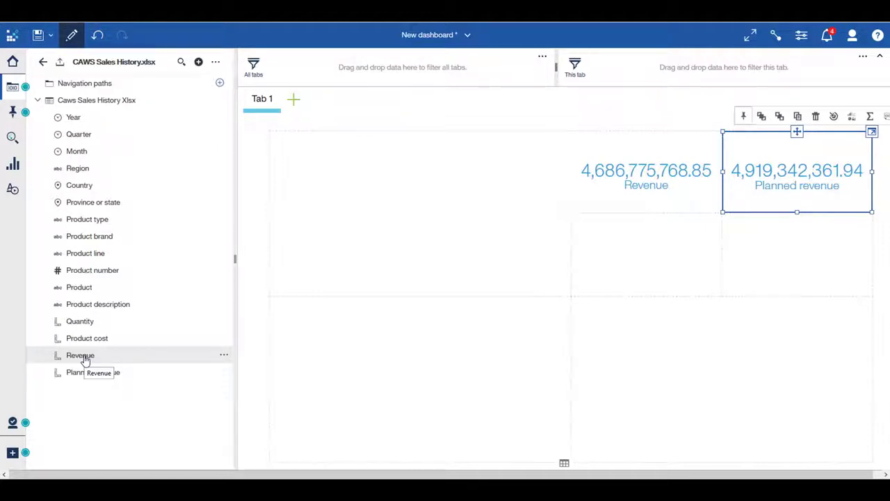
- Create a Revenue Attainment calculation as Revenue % Planned revenue and place it in the small area below the Revenue figure
left_click(84, 357)
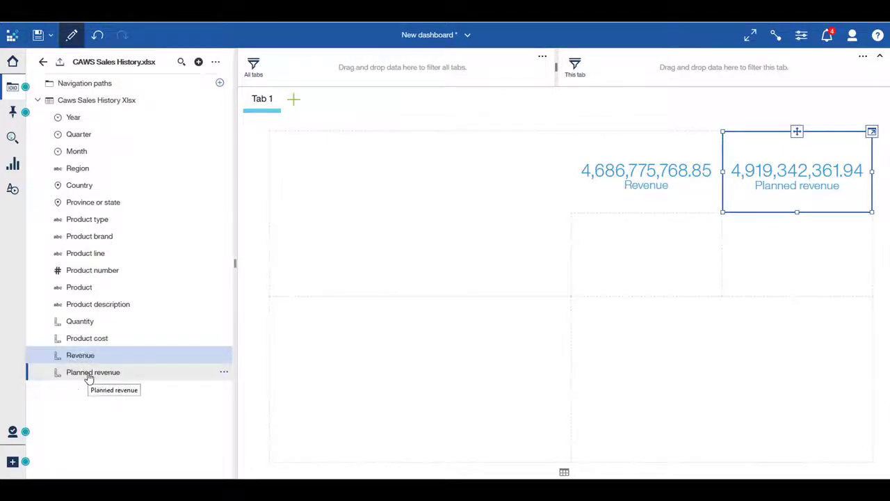
left_click(89, 374, "ctrl")
right_click(92, 375)
left_click(118, 384)
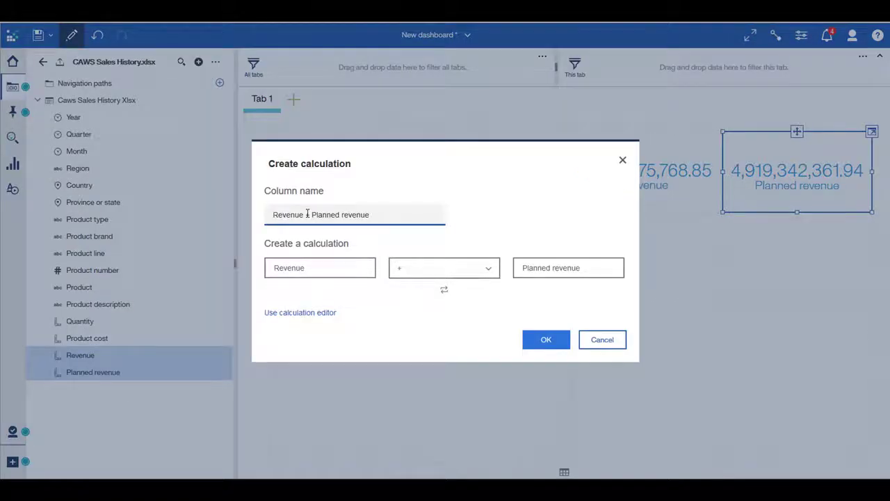
left_click_drag(307, 214, 385, 229)
type("Attainment")
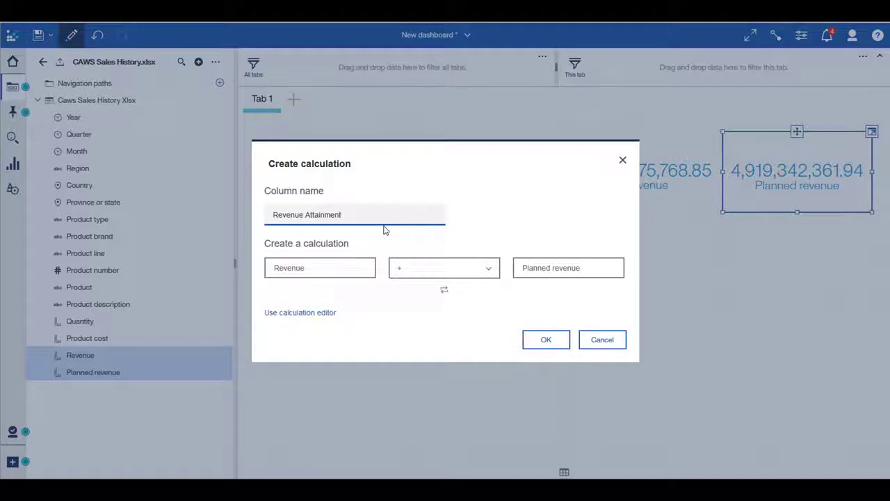
left_click(477, 274)
left_click(467, 378)
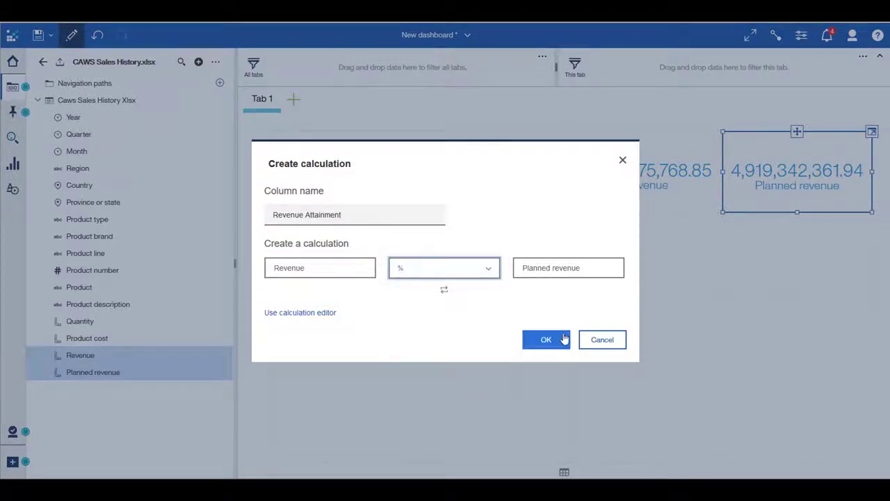
left_click(556, 339)
left_click_drag(122, 393, 646, 263)
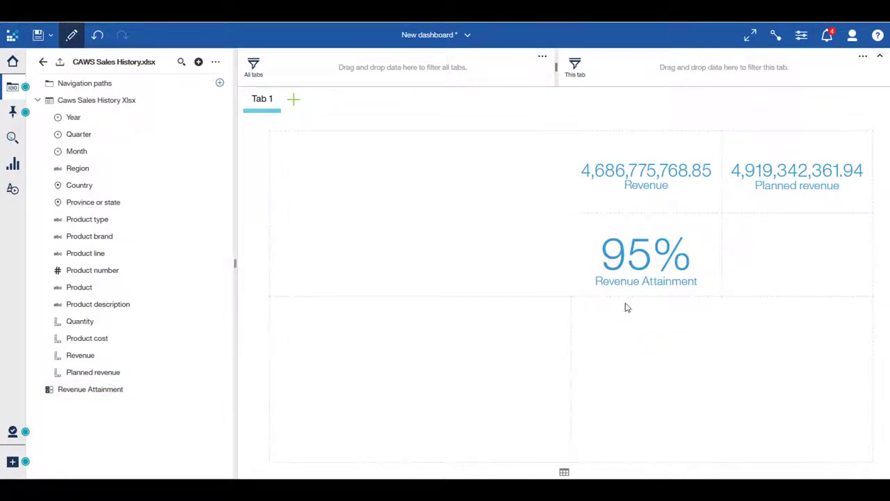
- Set the number format of both the Revenue and Planned revenue figures to Abbreviate
left_click(586, 148)
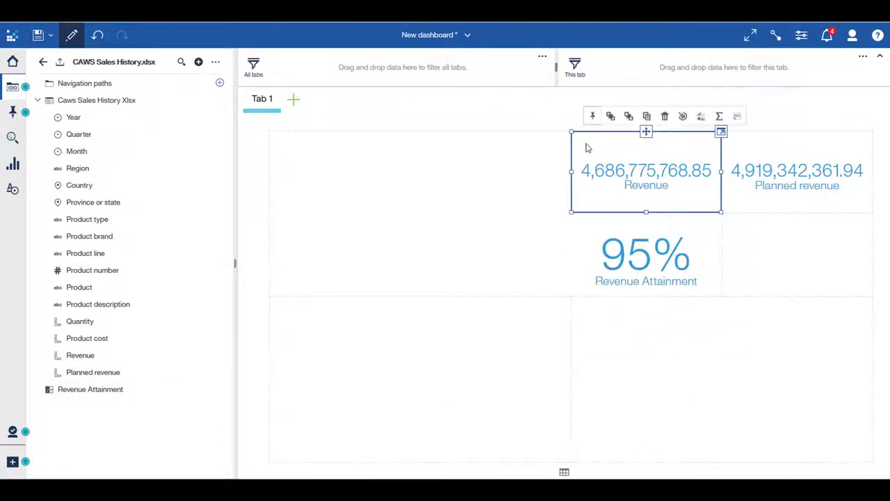
left_click(738, 120)
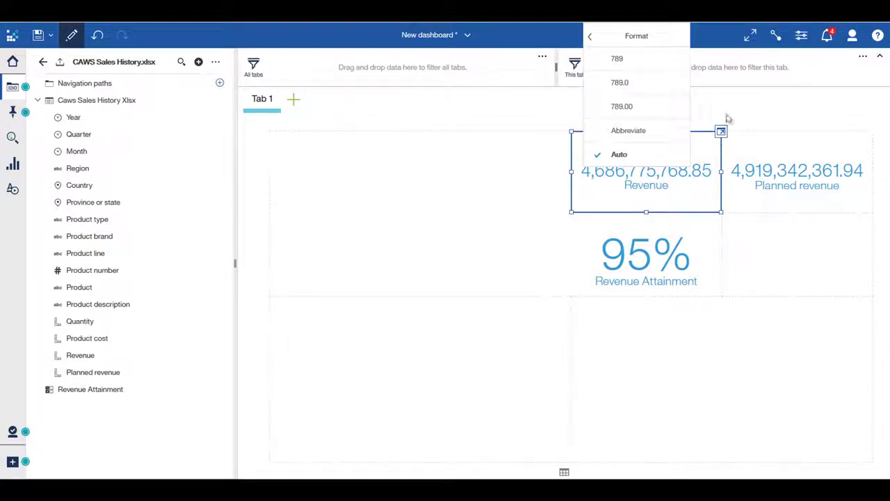
left_click(662, 133)
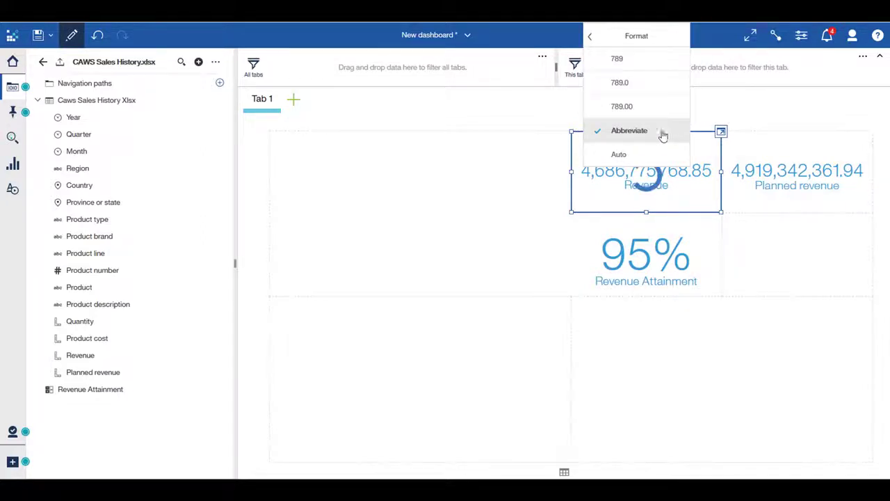
left_click(776, 150)
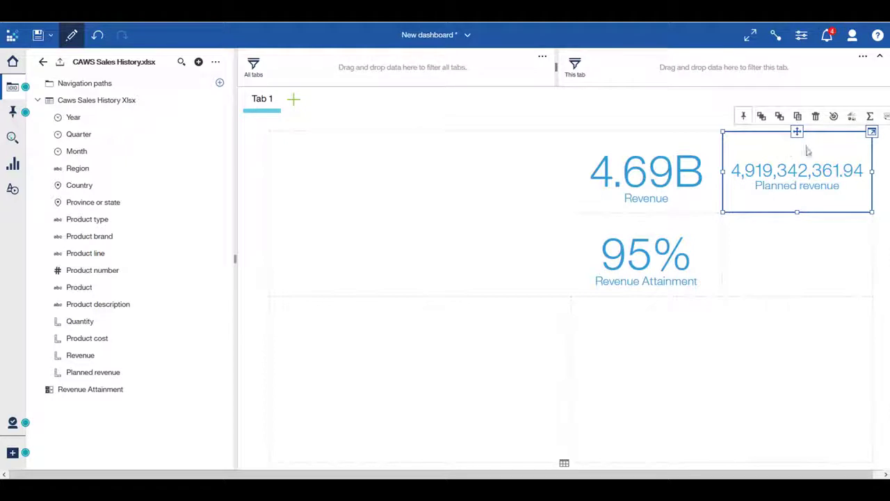
left_click(885, 117)
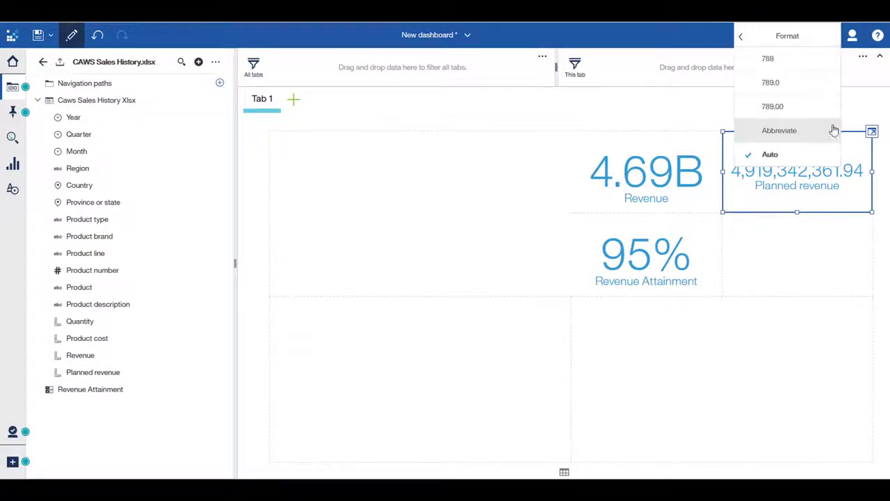
left_click(804, 130)
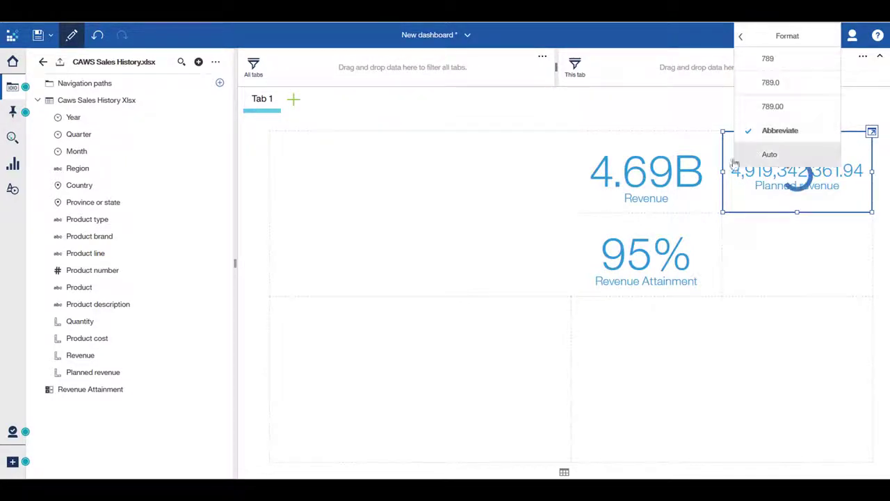
- Format the Revenue Attainment figure with one decimal (78.0%) and widen it across both small areas of its row
left_click(577, 229)
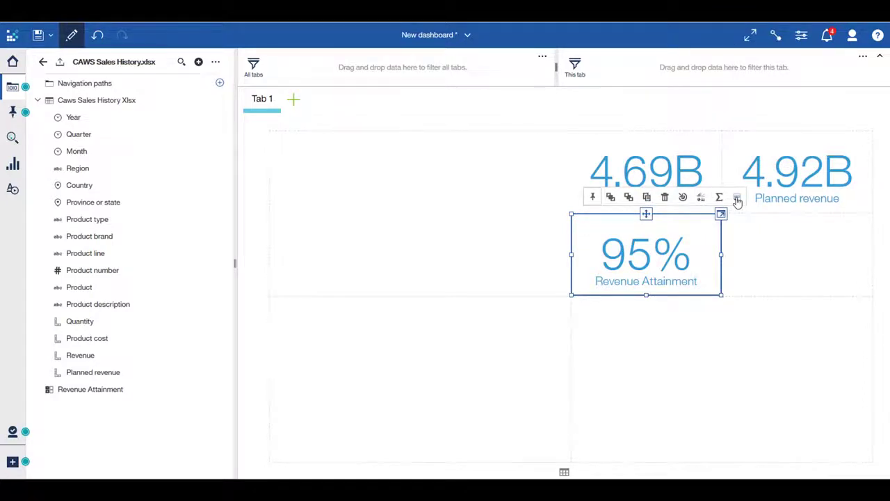
left_click(736, 198)
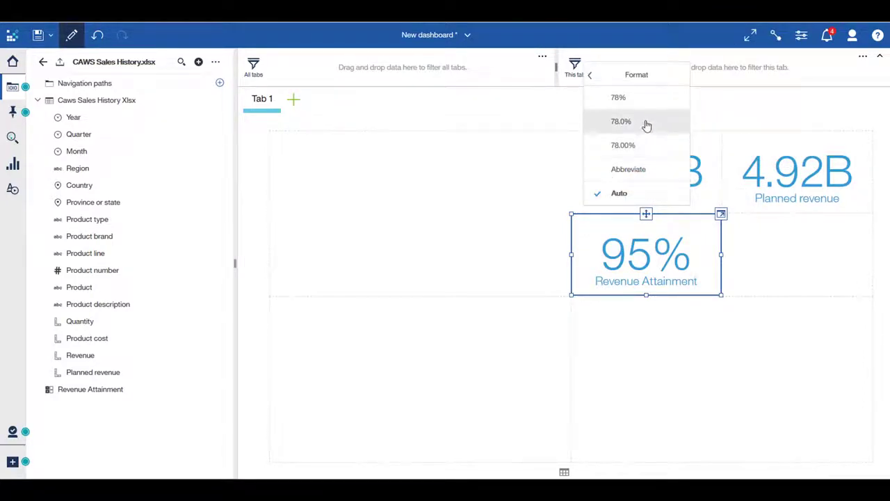
left_click(646, 123)
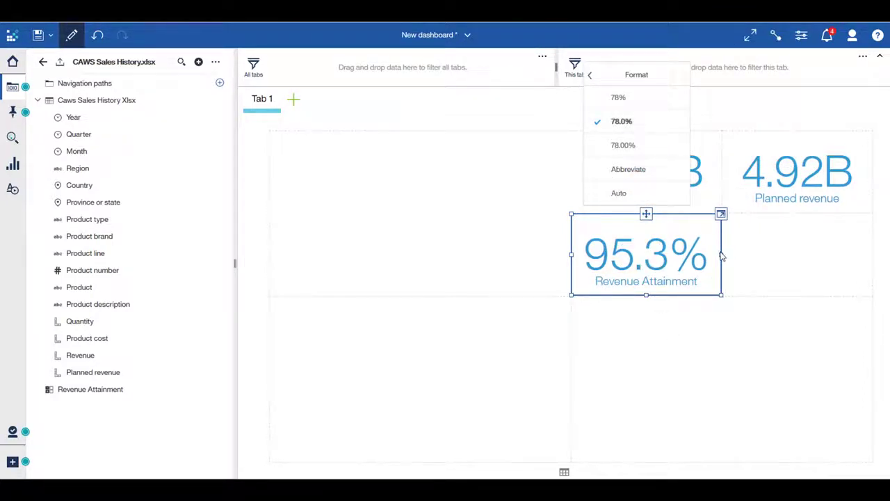
left_click_drag(720, 256, 872, 274)
left_click(764, 477)
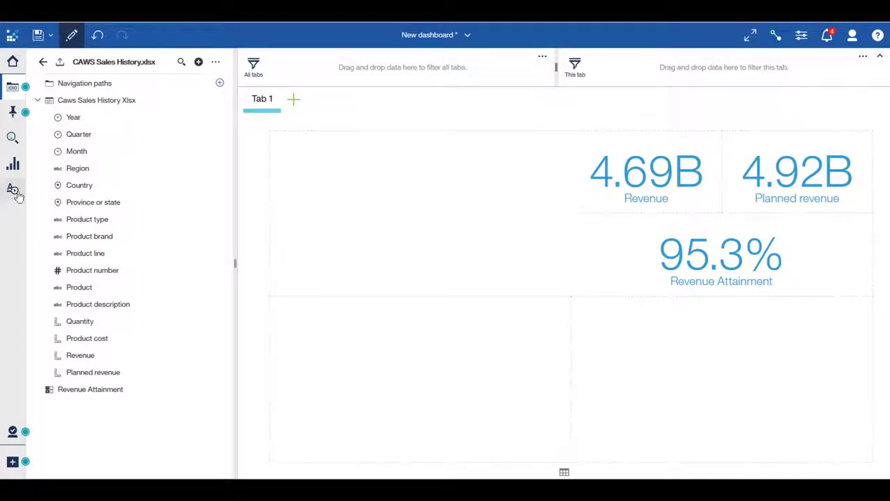
- Add a map of Revenue by Country to the large upper-left template area of the dashboard
left_click(77, 189)
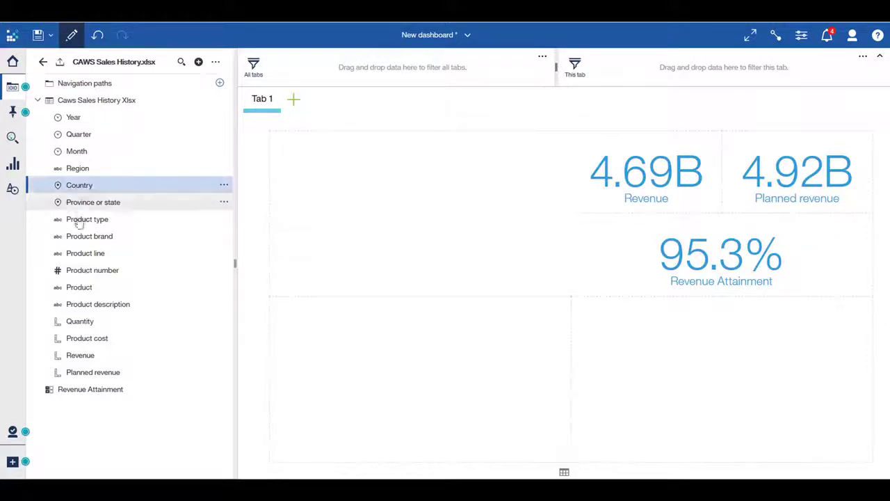
left_click(80, 354, "ctrl")
left_click_drag(80, 355, 419, 222)
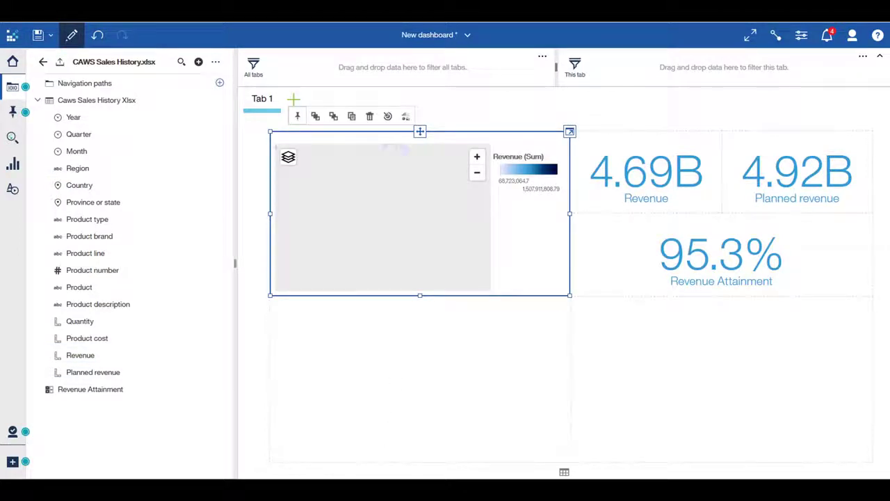
scroll(386, 202, "up", 2)
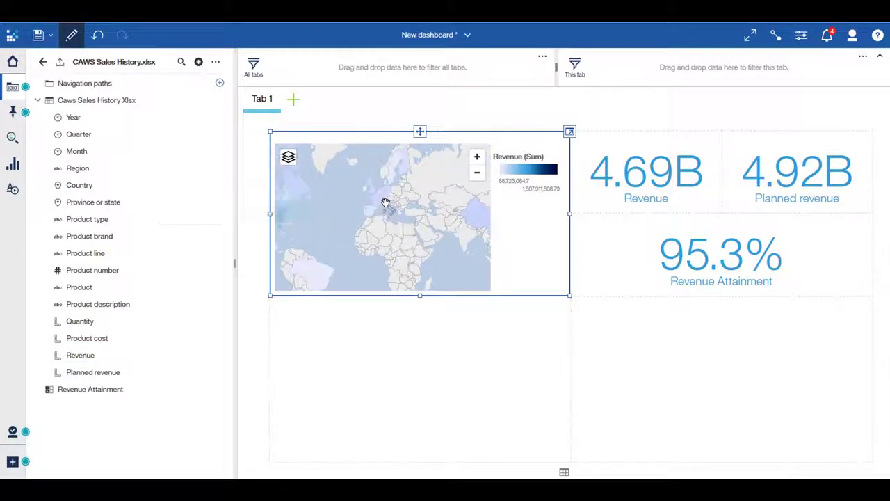
scroll(385, 203, "up", 4)
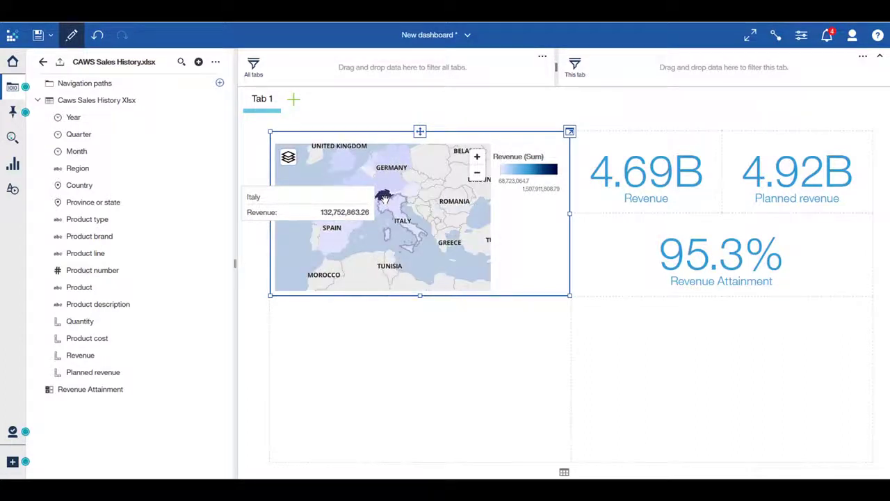
scroll(384, 197, "up", 2)
scroll(384, 194, "up", 3)
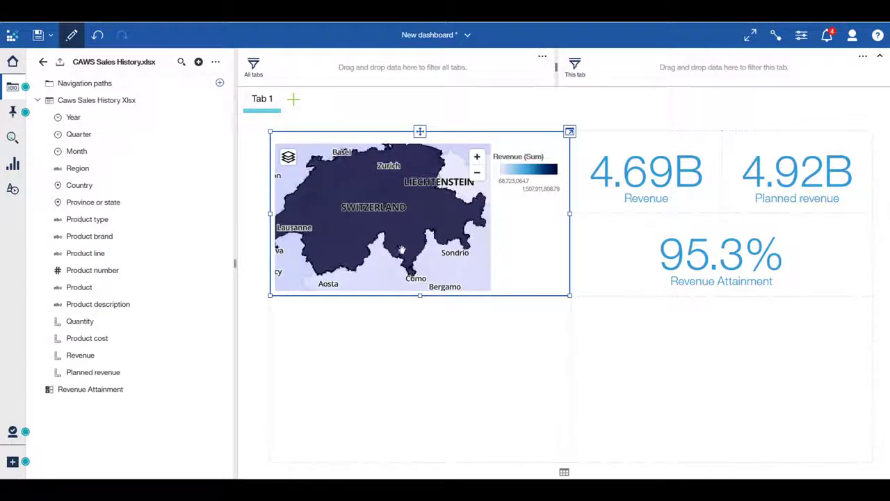
- Zoom out the Revenue by Country map and recenter it to show the Americas, Europe and Africa
scroll(393, 244, "down", 4)
scroll(391, 242, "down", 3)
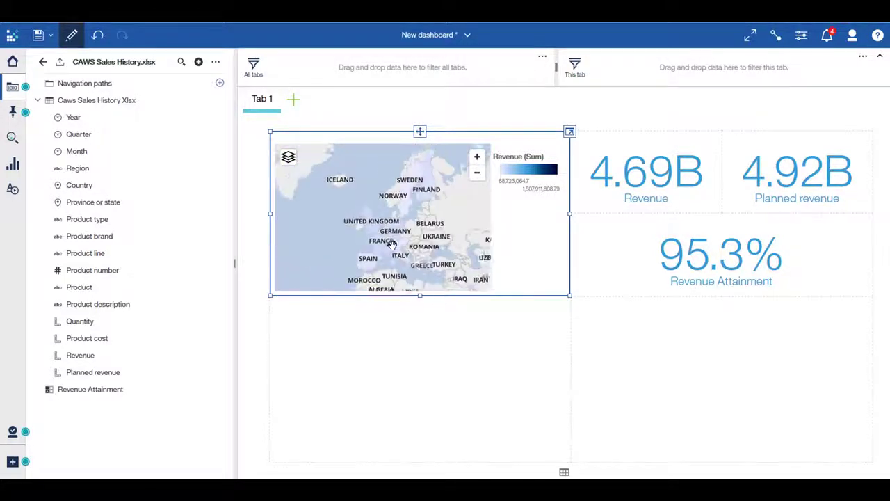
left_click_drag(350, 282, 403, 251)
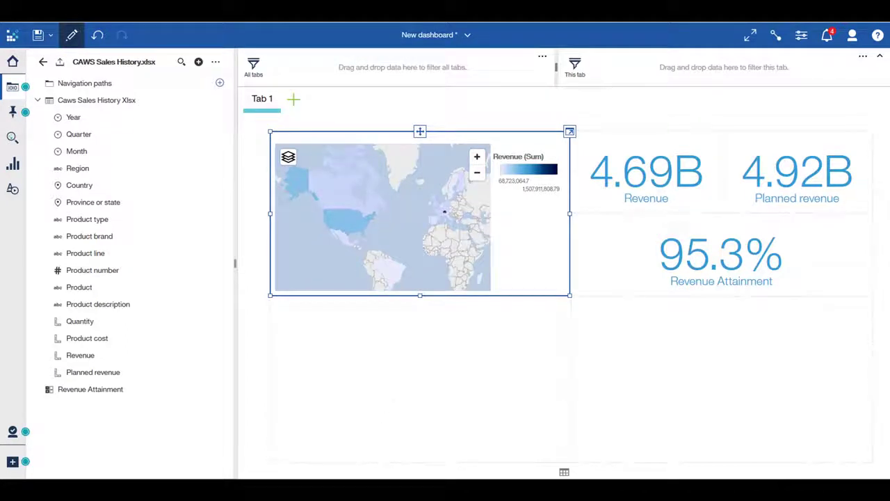
left_click(373, 477)
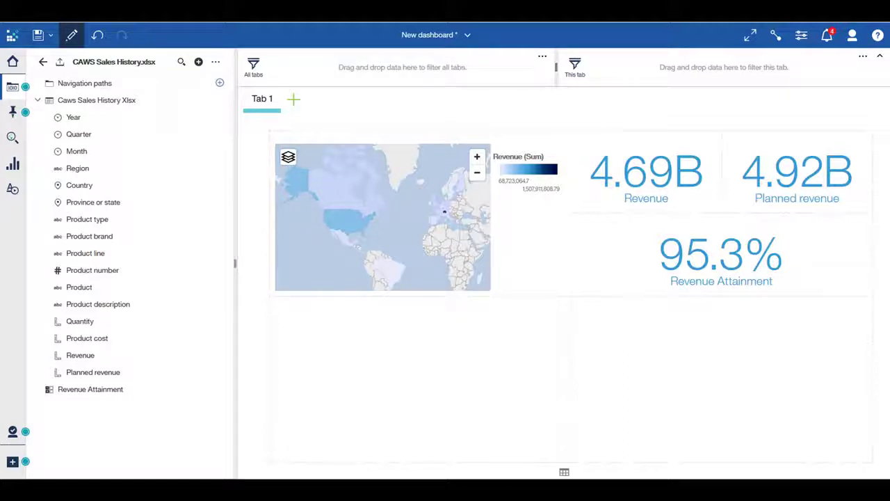
- Create a visualization from the search "caws revenue by year" using CAWS Sales History.xlsx and add it to the dashboard
left_click(12, 139)
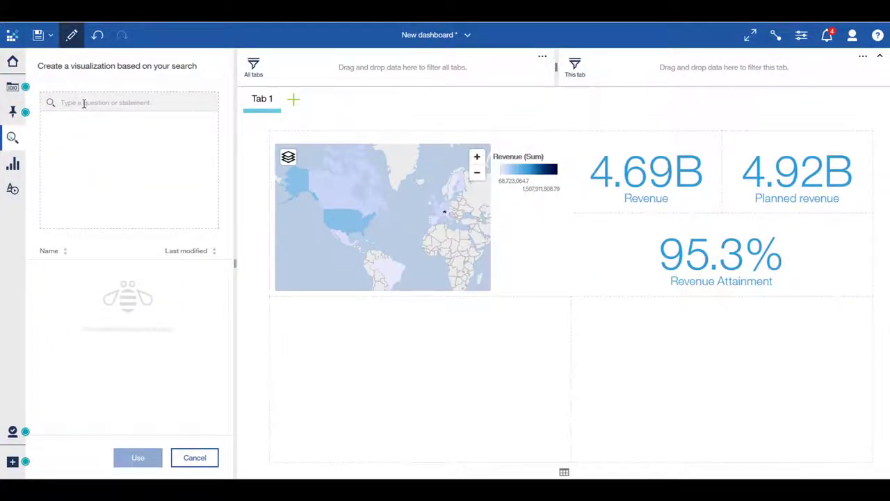
type("cal")
type("s revenue by year")
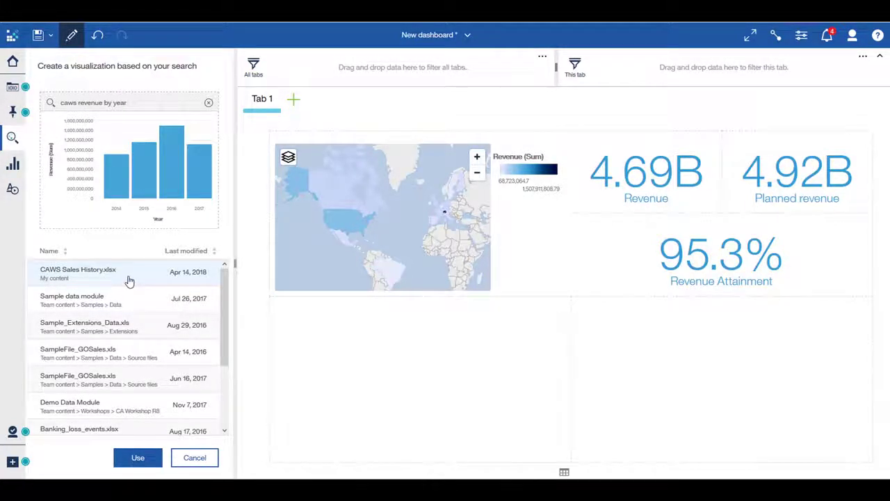
left_click(137, 461)
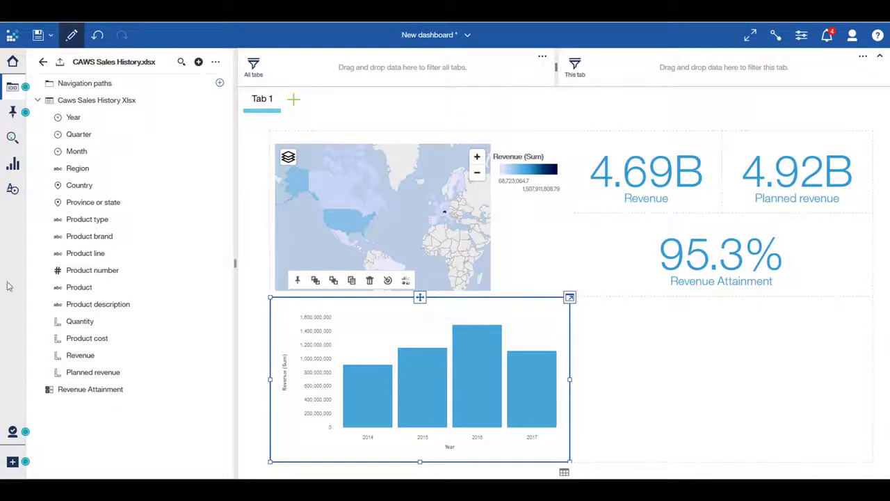
- Add Product line to the revenue by year chart below the map
left_click(93, 254)
left_click_drag(237, 333, 425, 396)
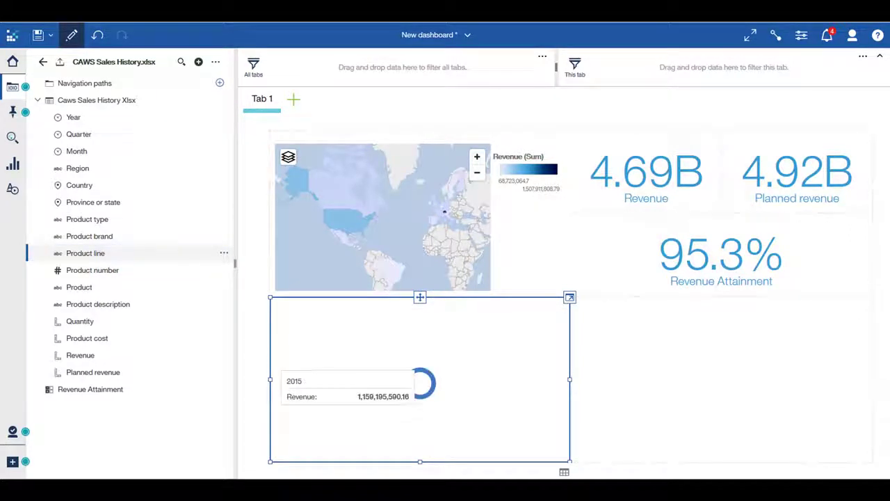
left_click(289, 429)
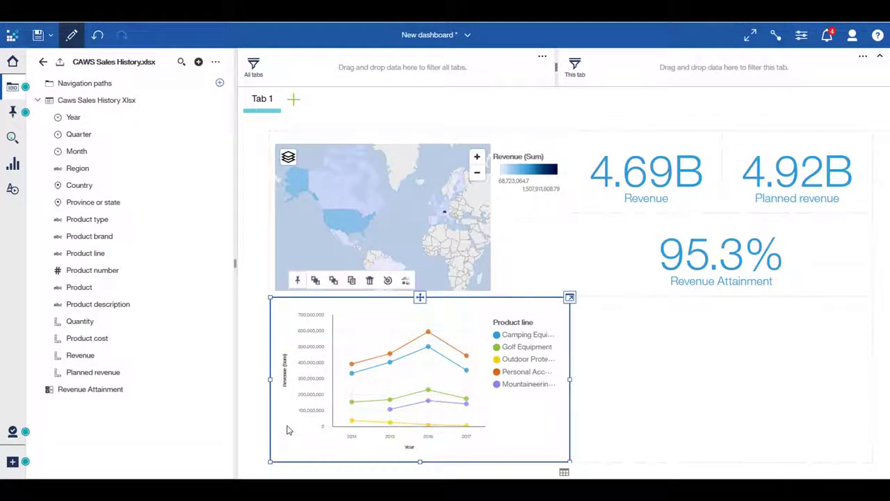
- Change the chart of revenue by year and product line to a heat map
left_click(405, 281)
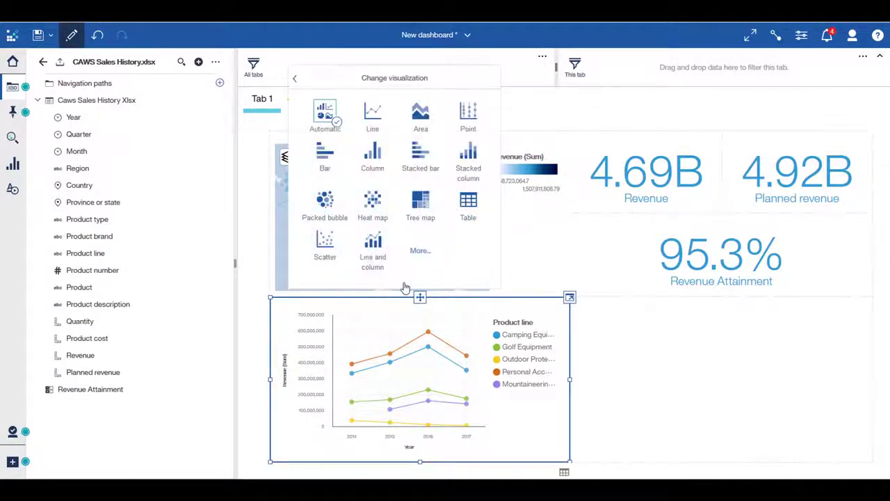
left_click(370, 209)
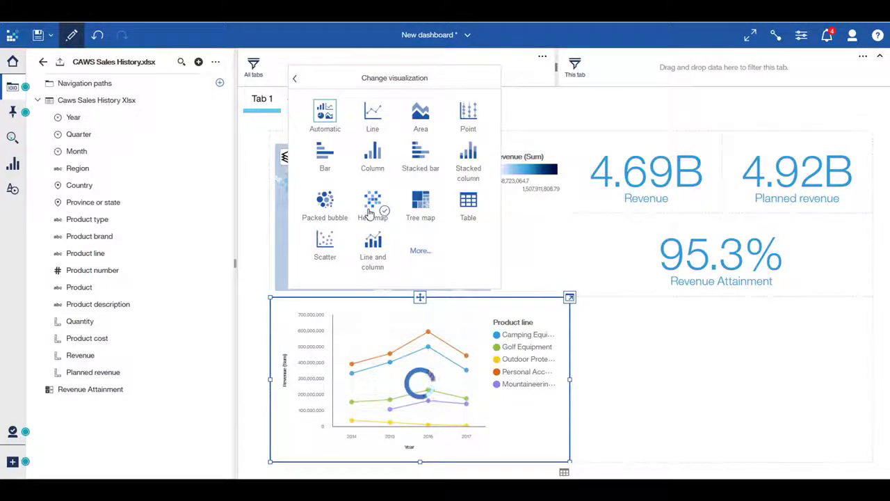
left_click(887, 477)
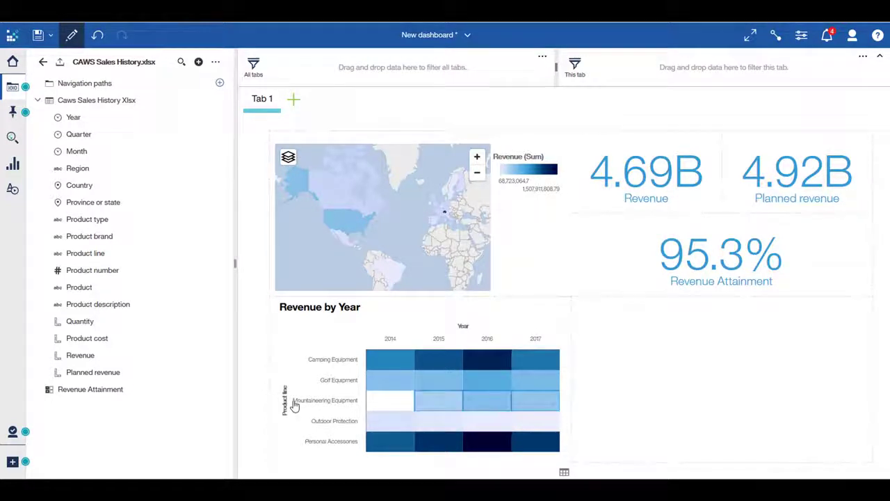
mouse_move(294, 405)
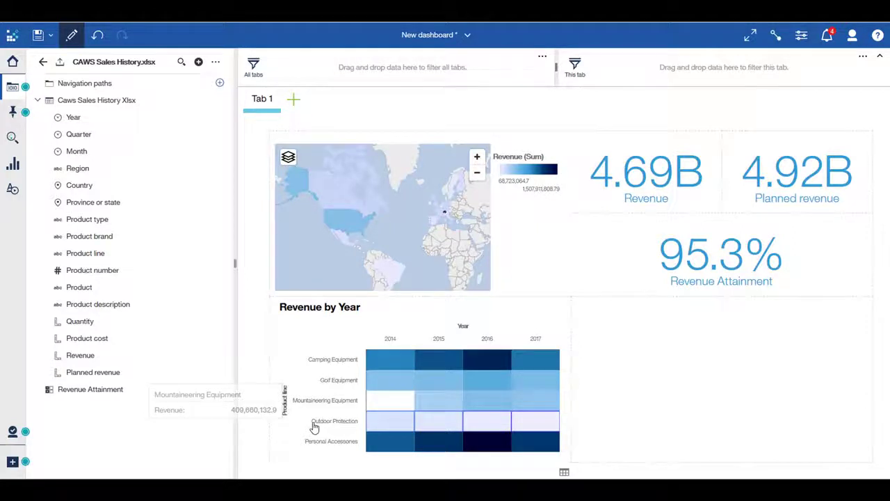
mouse_move(314, 427)
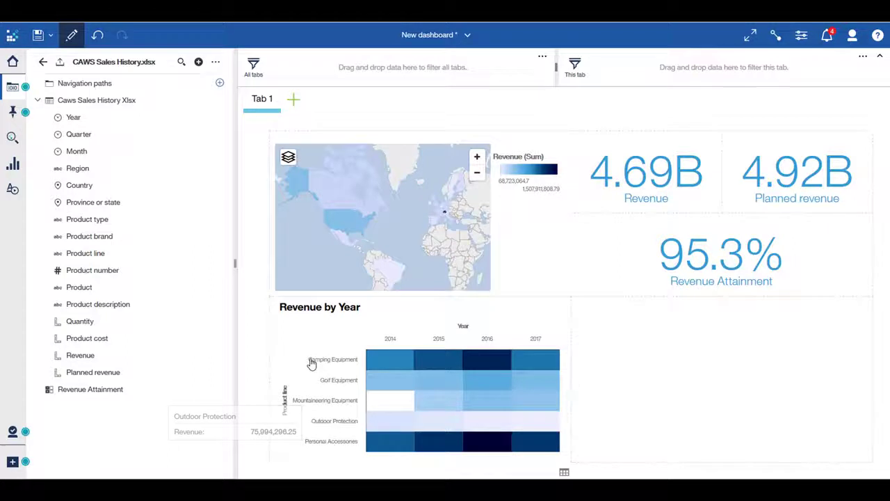
mouse_move(311, 363)
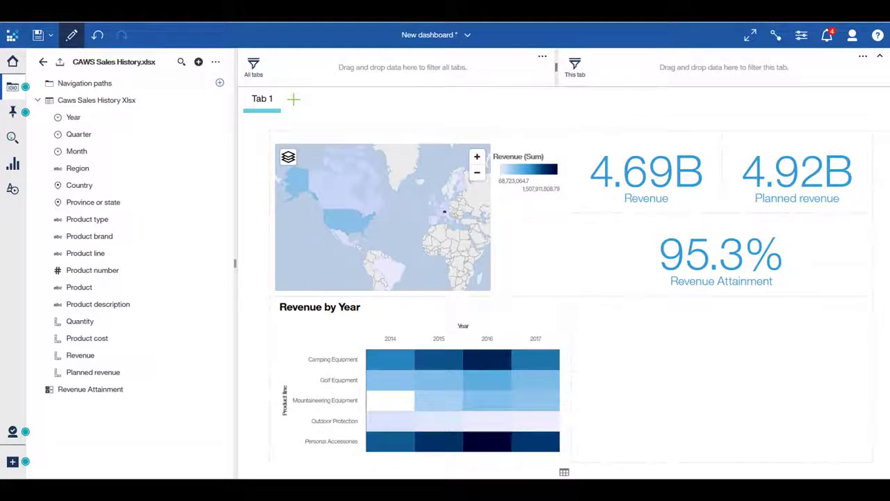
- Add a bar chart to the empty lower-right template area, with Product type as the bars and Revenue as the length
left_click(19, 171)
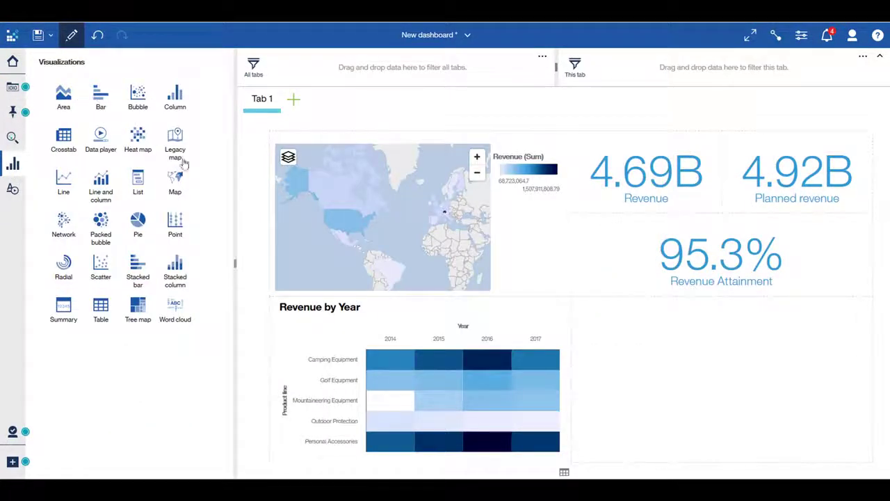
left_click_drag(100, 97, 711, 368)
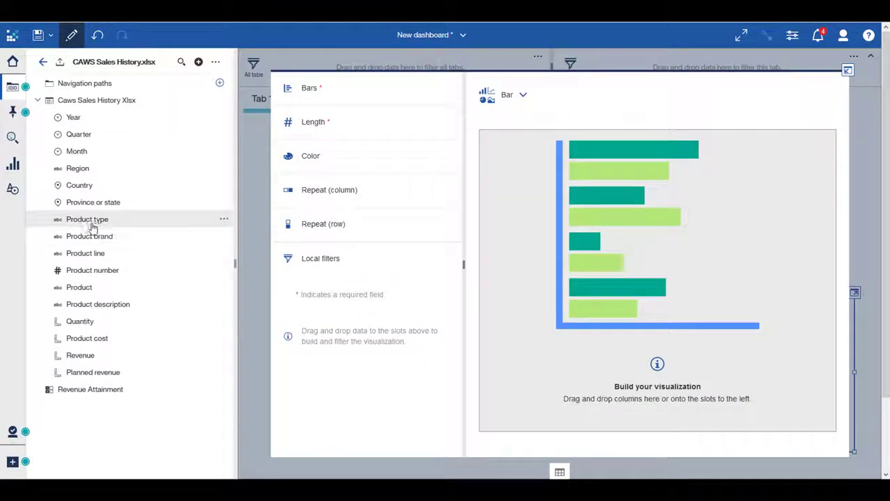
left_click_drag(144, 220, 352, 96)
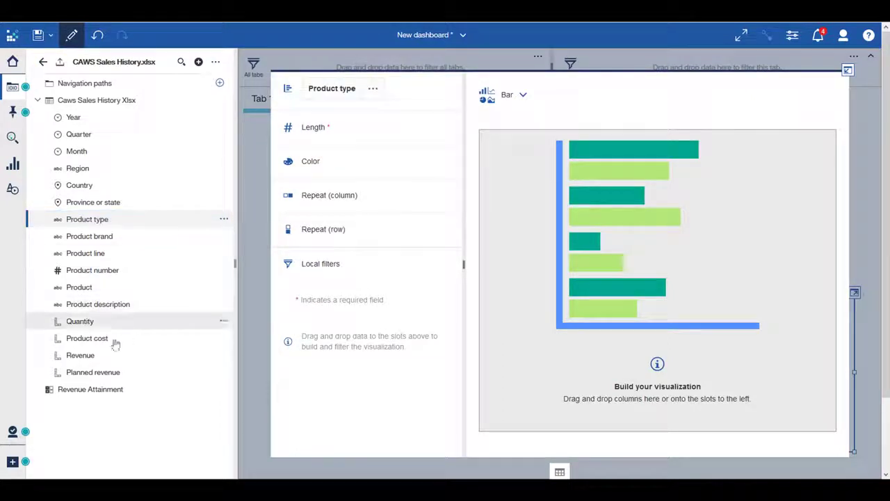
left_click_drag(69, 354, 360, 128)
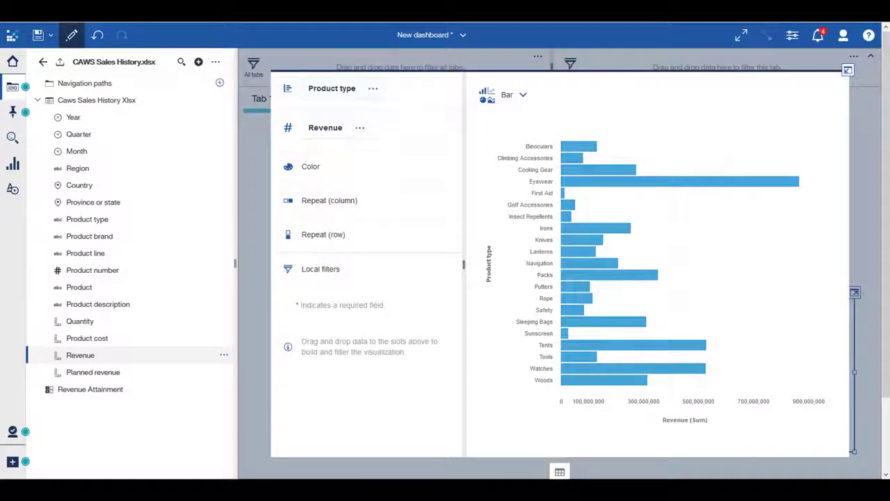
- Sort the product type bar chart by Revenue in descending order
left_click(692, 423)
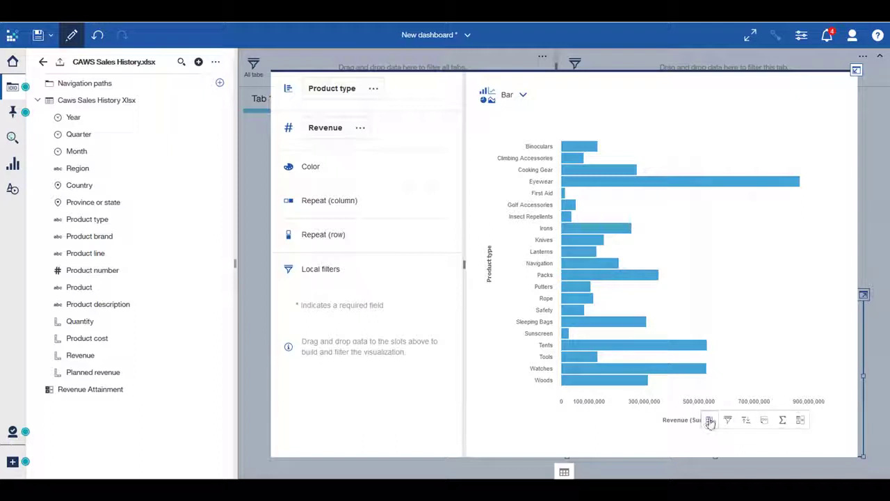
left_click(708, 420)
left_click(731, 430)
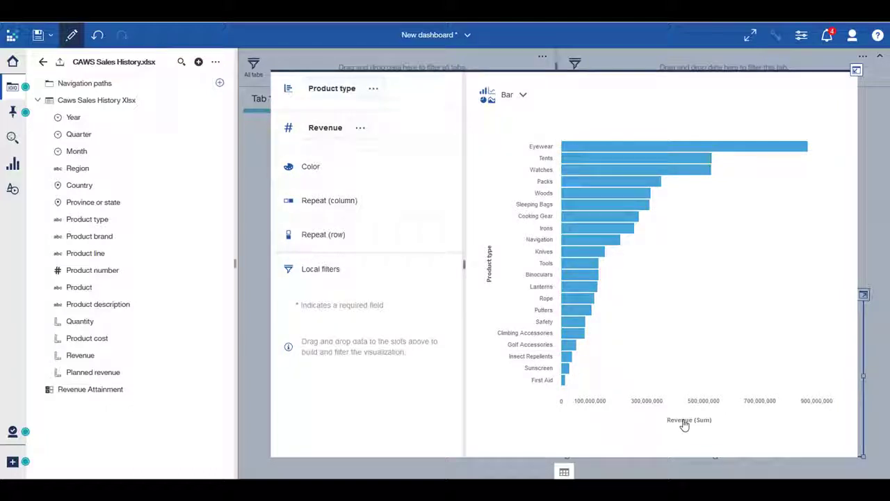
- Limit the bar chart to the bottom 10 product types by Revenue and return to the dashboard layout
left_click(684, 424)
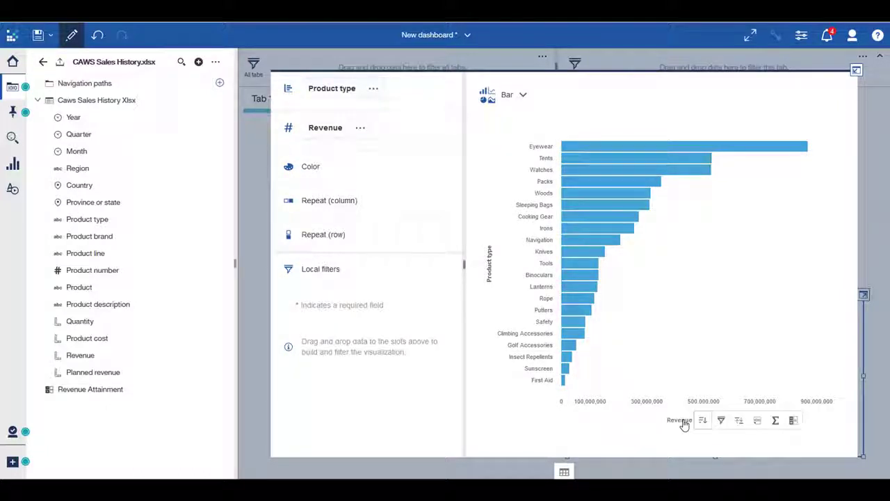
left_click(740, 423)
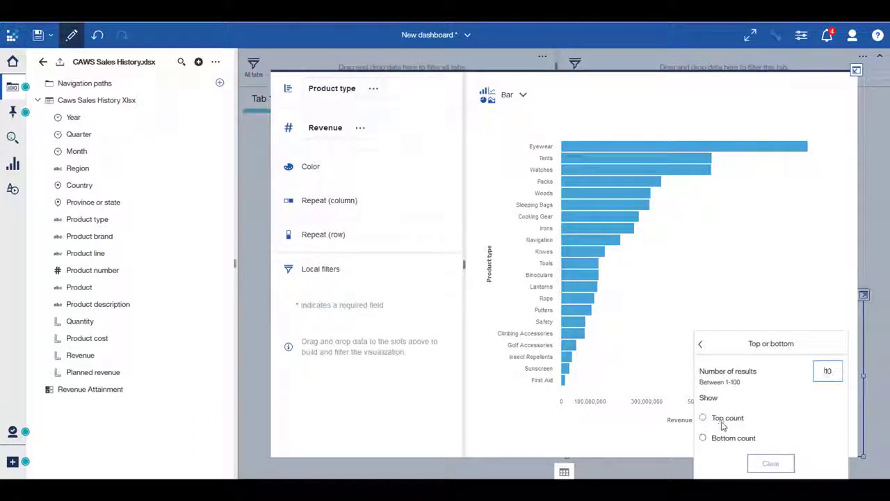
left_click(703, 438)
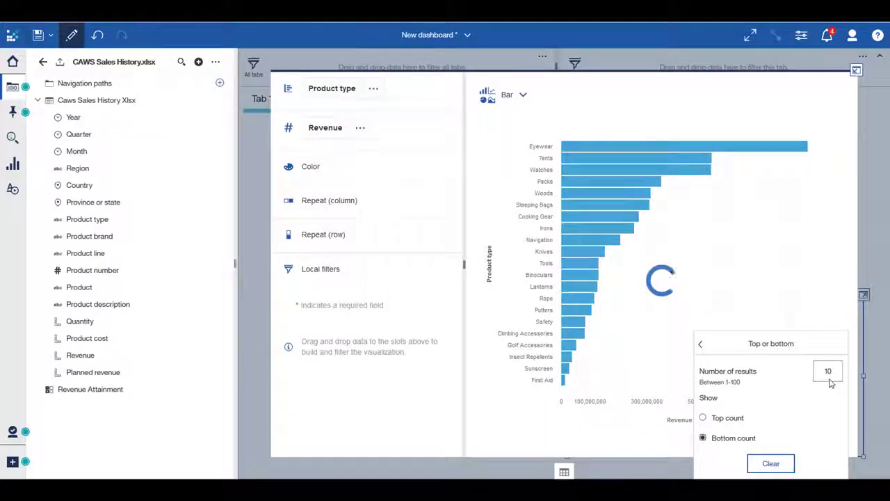
left_click(855, 449)
left_click(872, 113)
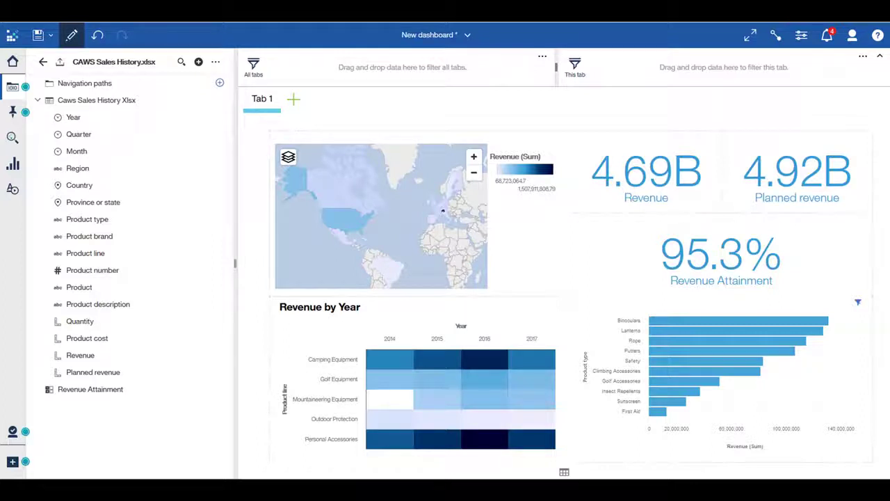
- Filter the dashboard to Camping Equipment from the product line heat map
left_click(339, 365)
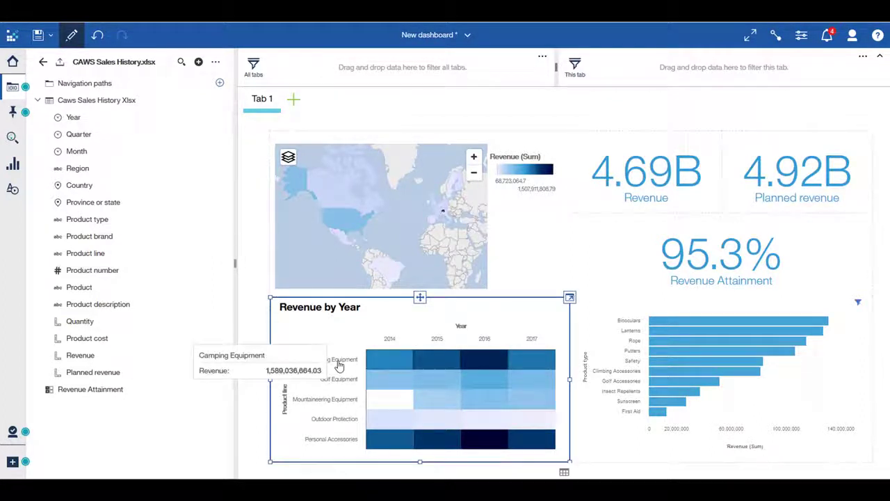
left_click(353, 474)
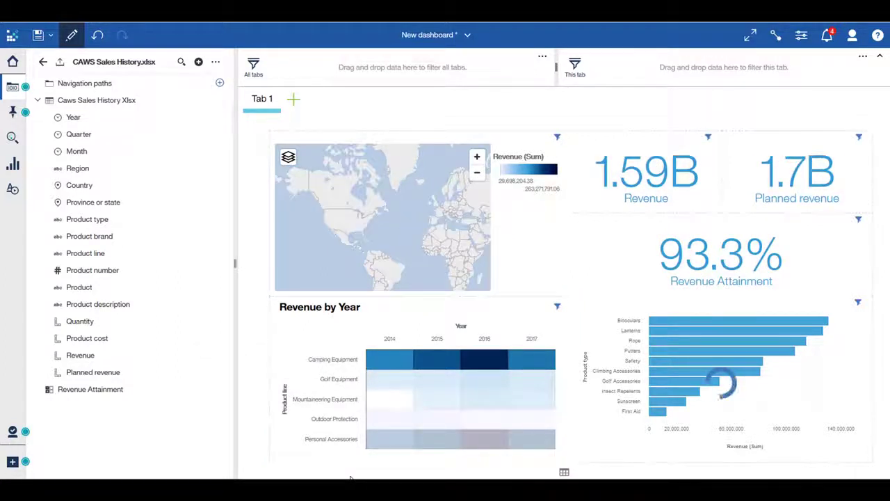